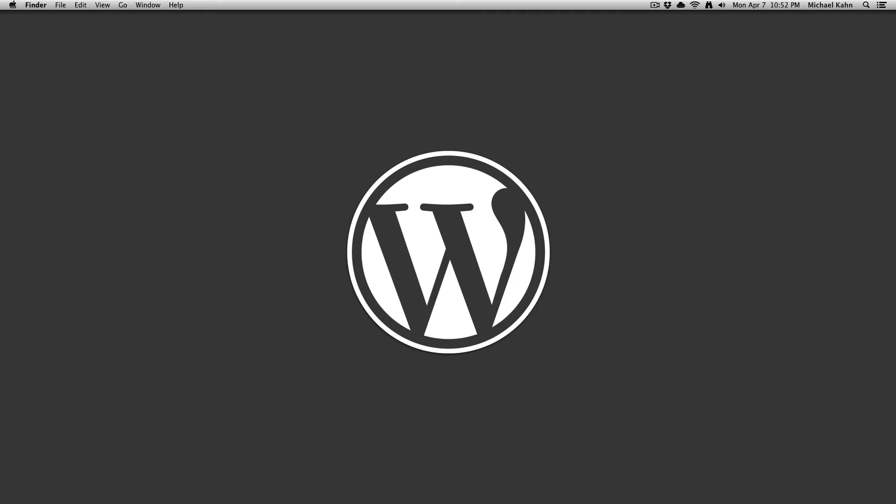
# Step: In Safari, go to the hellotowp.com/wp-admin/ login page
pyautogui.press('super+Tab')
pyautogui.click(313, 28)
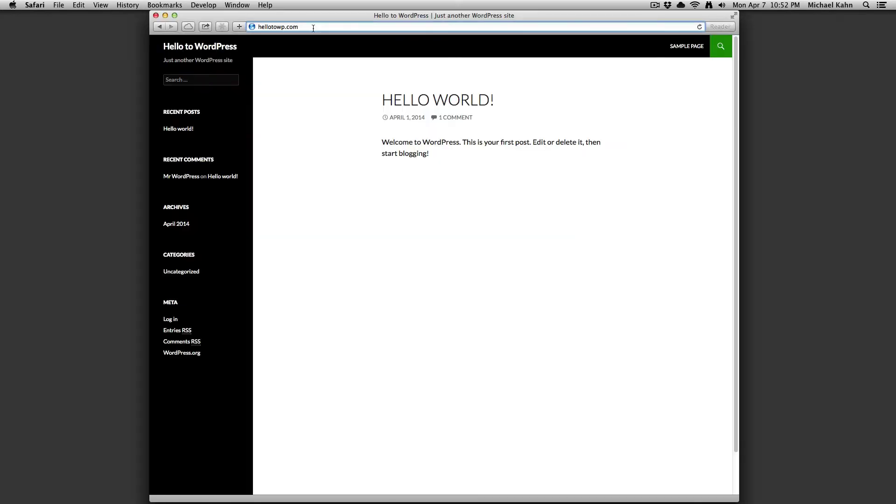
pyautogui.write('/wp-admin/')
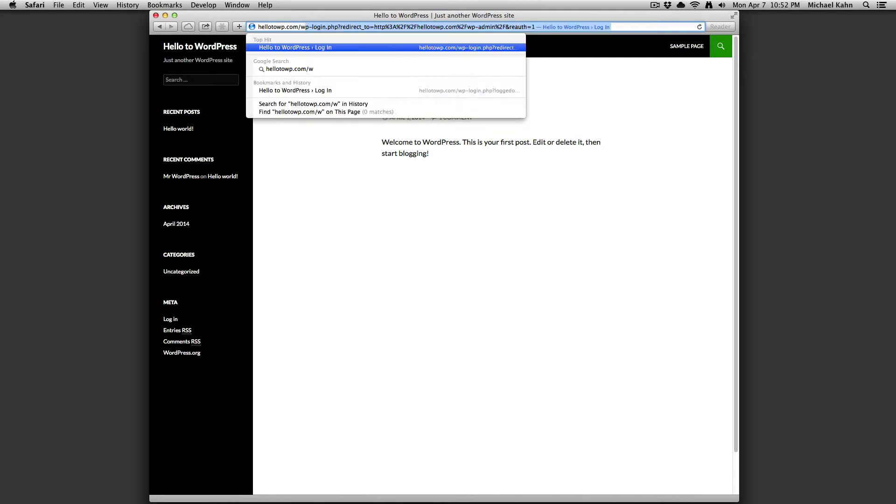
pyautogui.press('Return')
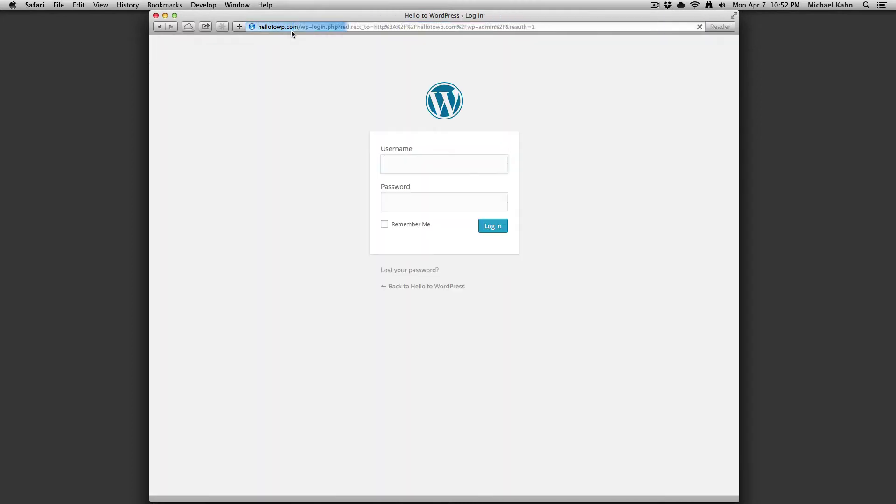
# Step: Log in with the site username and the pasted account password
pyautogui.write('Hello WP')
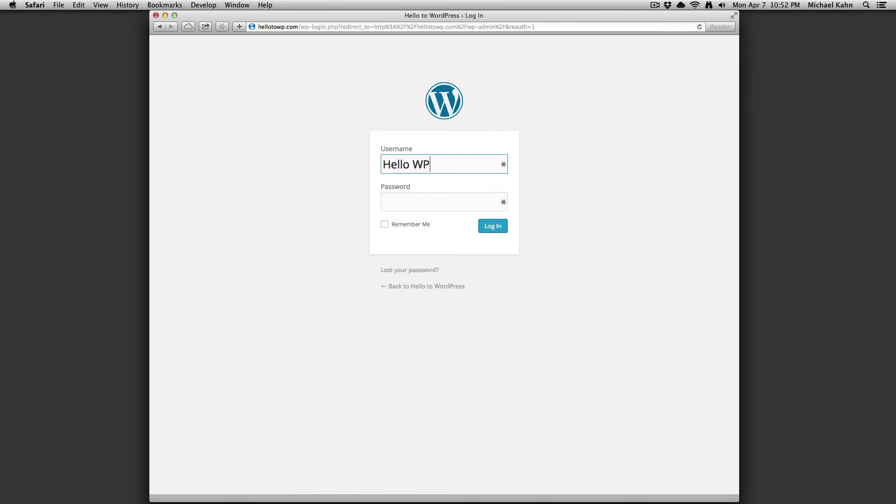
pyautogui.press('Tab')
pyautogui.press('super+v')
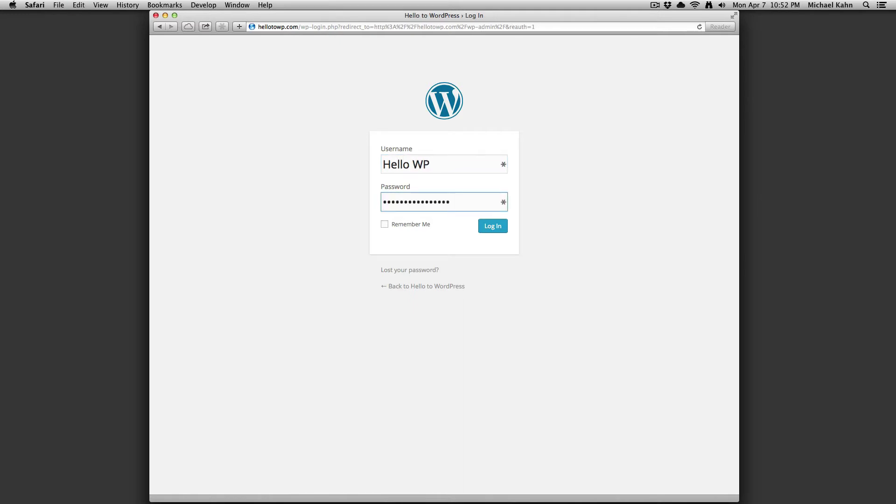
pyautogui.press('Return')
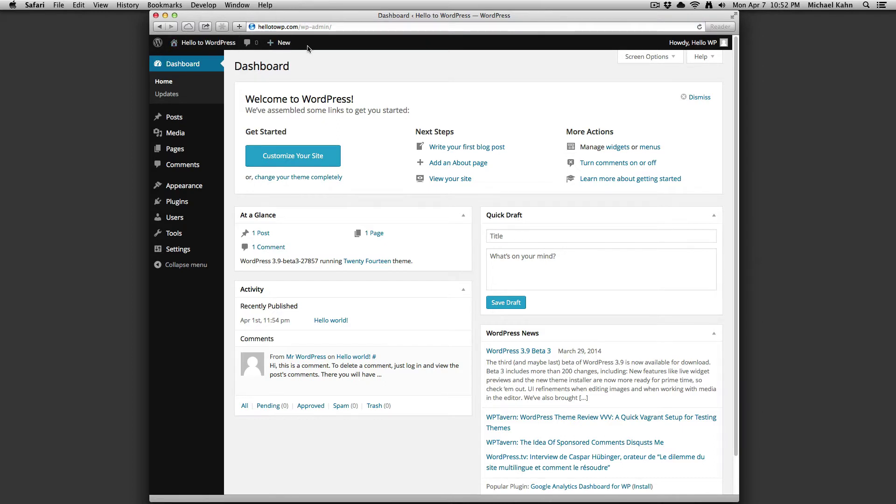
pyautogui.moveTo(158, 50)
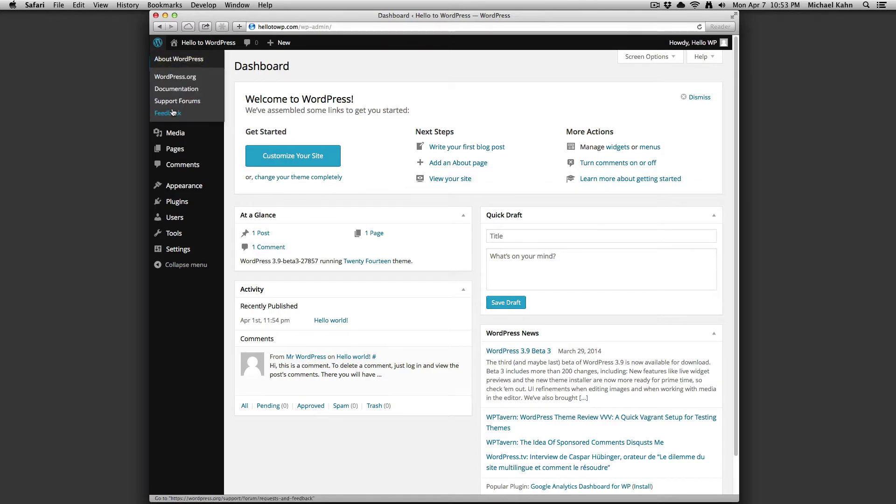
pyautogui.moveTo(202, 50)
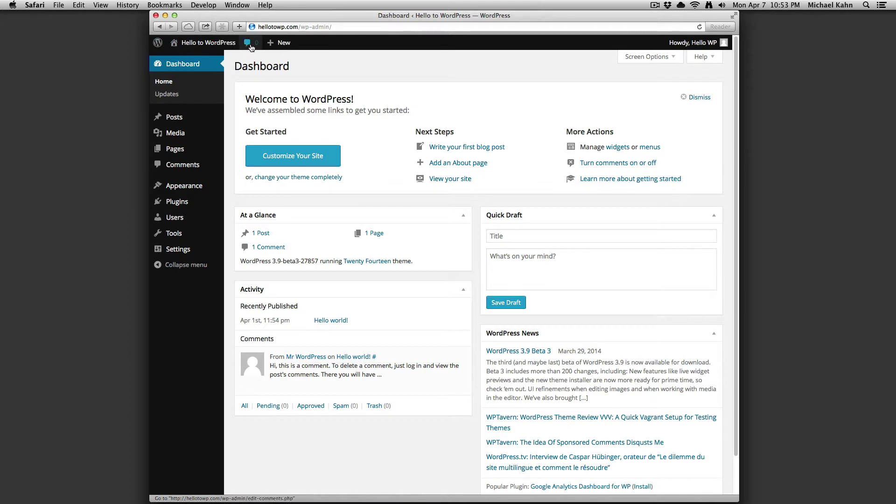
pyautogui.moveTo(269, 47)
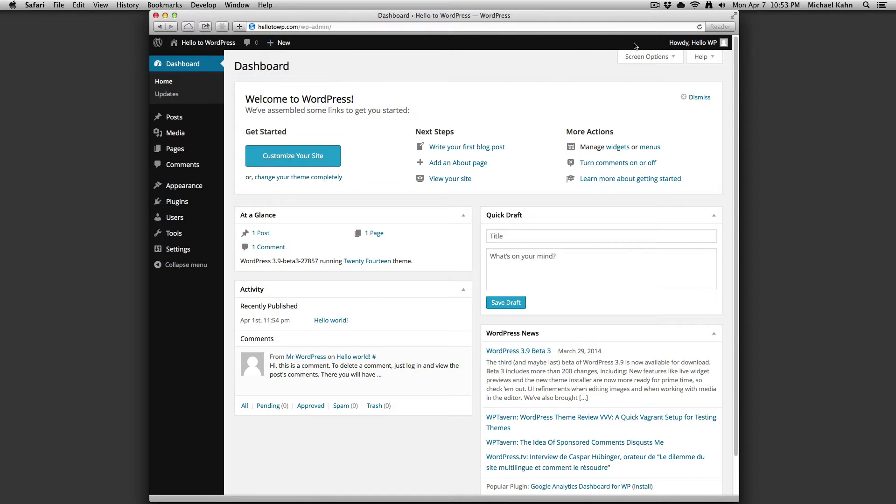
pyautogui.moveTo(664, 43)
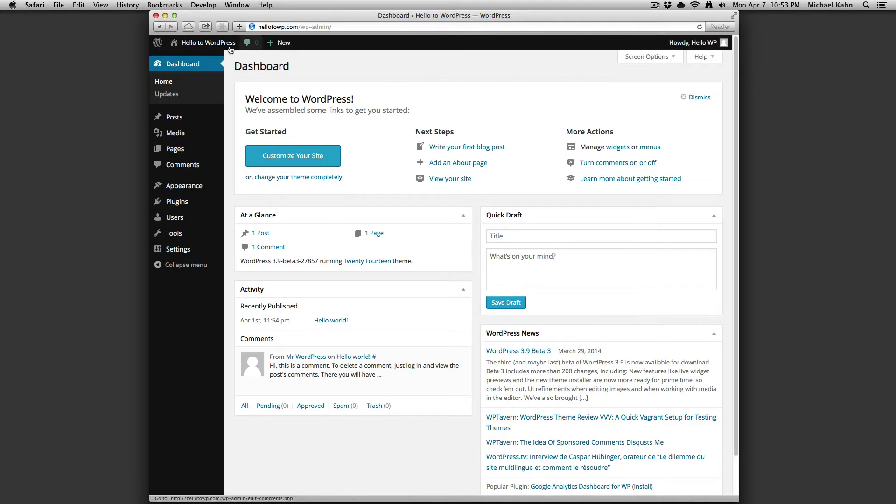
# Step: Visit the public site and open the Hello world! post page
pyautogui.click(192, 59)
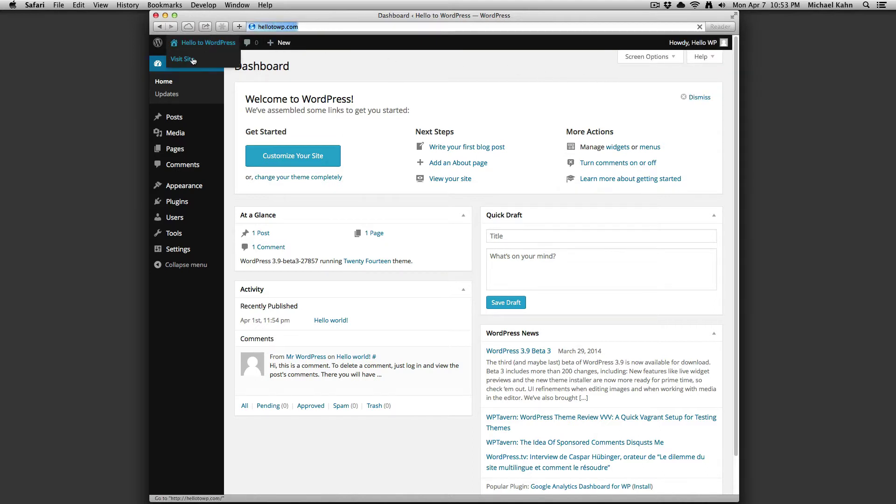
pyautogui.moveTo(202, 52)
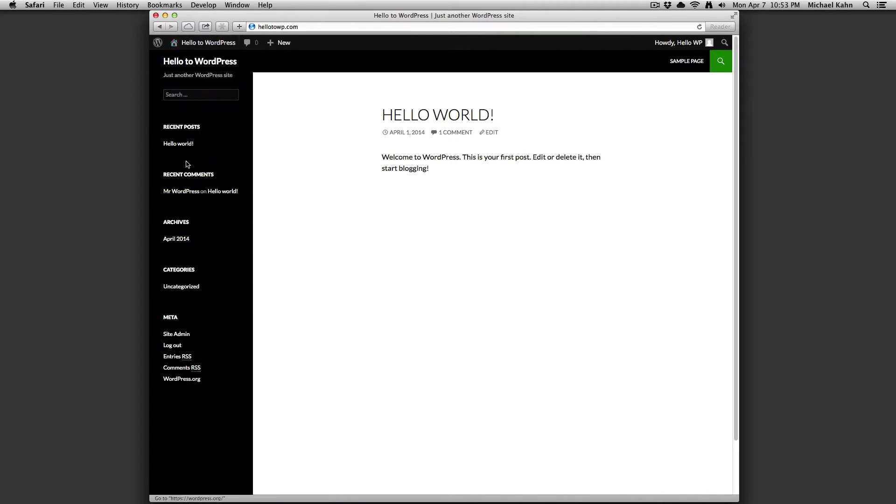
pyautogui.click(183, 147)
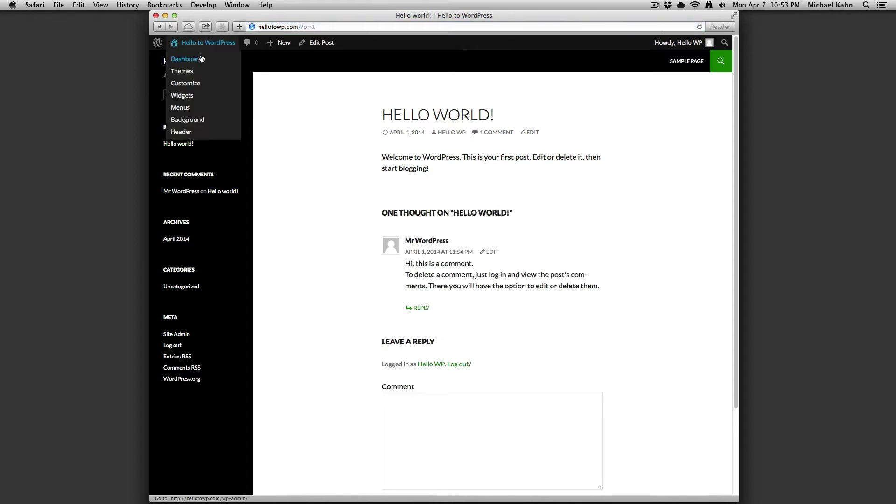
# Step: Return to the admin Dashboard via the admin-bar site-name dropdown
pyautogui.click(202, 61)
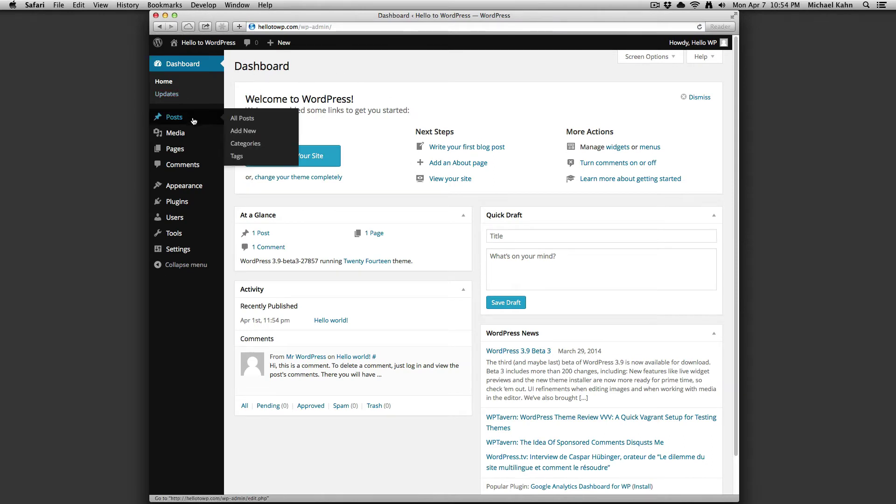
pyautogui.moveTo(192, 130)
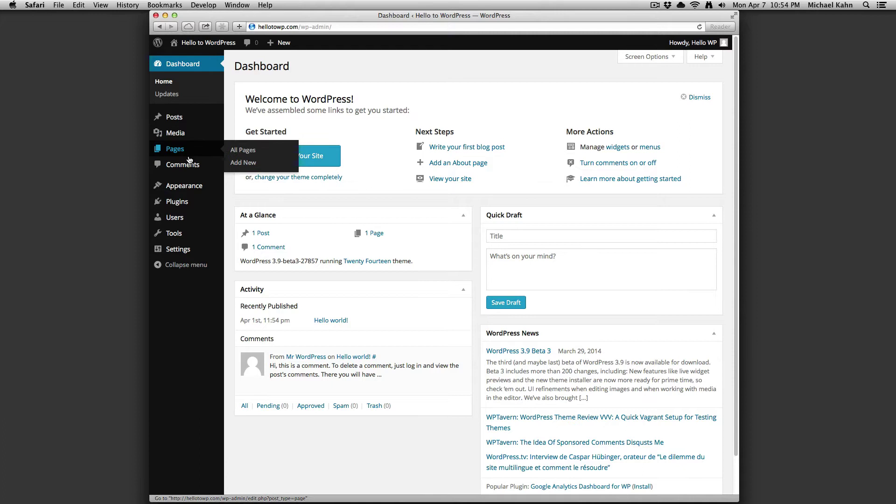
pyautogui.moveTo(190, 188)
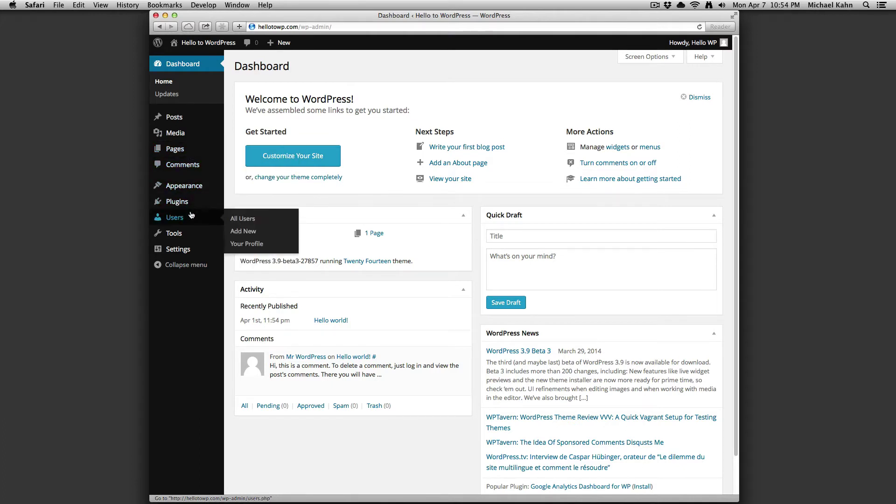
pyautogui.moveTo(191, 235)
pyautogui.moveTo(193, 250)
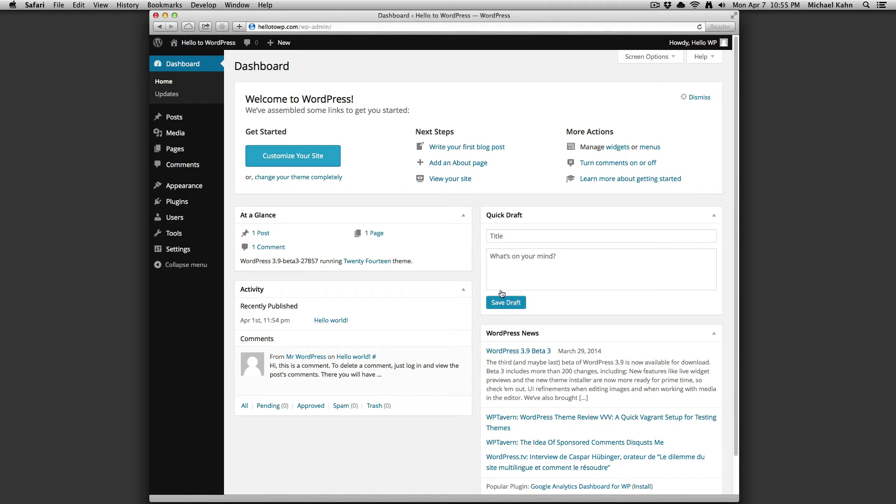
# Step: In Screen Options, hide At a Glance, Activity, Quick Draft, WordPress News and Welcome, then show them again
pyautogui.click(635, 58)
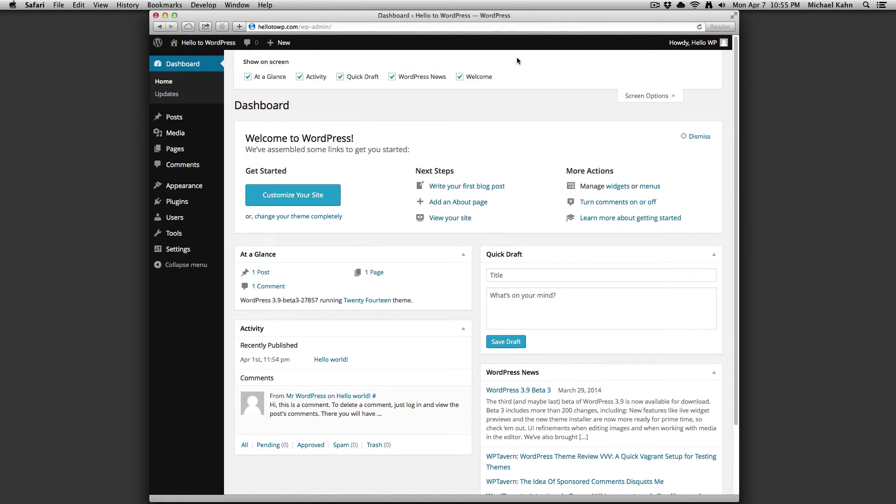
pyautogui.click(249, 77)
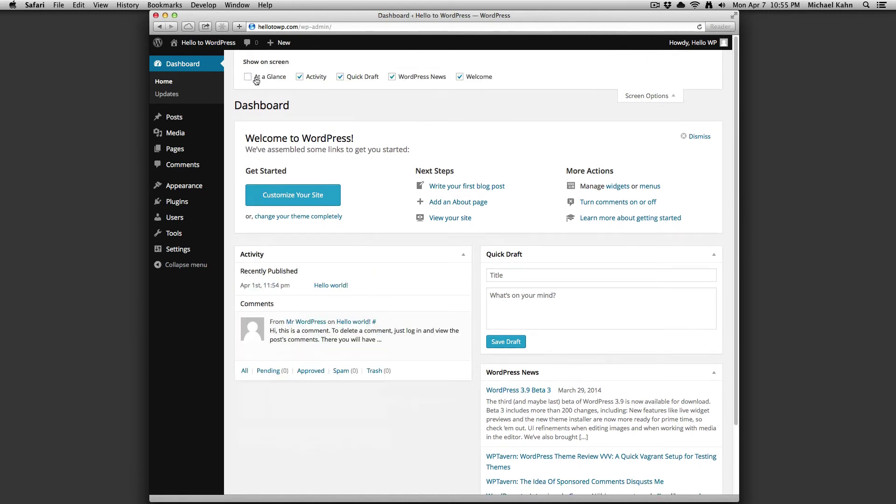
pyautogui.click(301, 77)
pyautogui.click(362, 80)
pyautogui.click(416, 77)
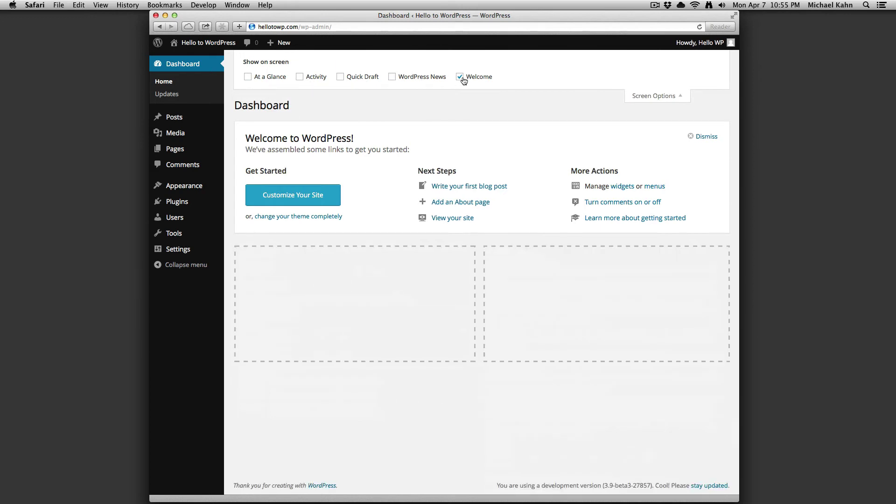
pyautogui.click(460, 78)
pyautogui.click(271, 78)
pyautogui.click(318, 79)
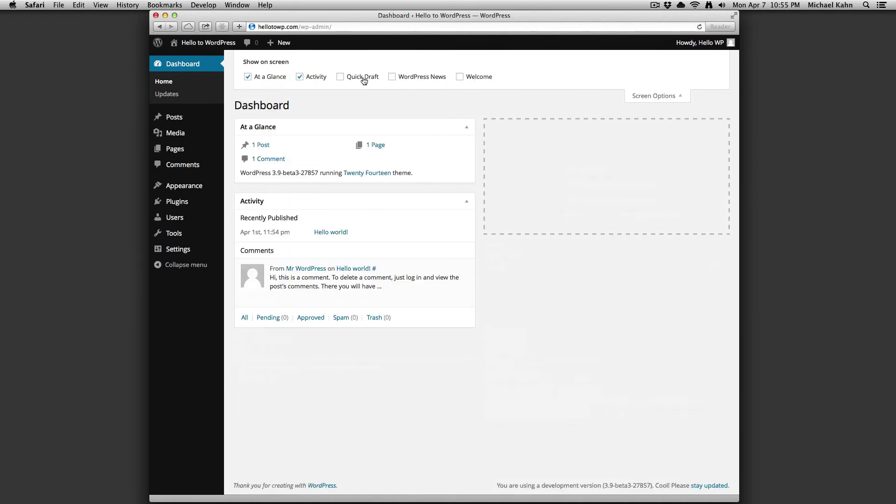
pyautogui.click(364, 78)
pyautogui.click(392, 78)
pyautogui.click(460, 77)
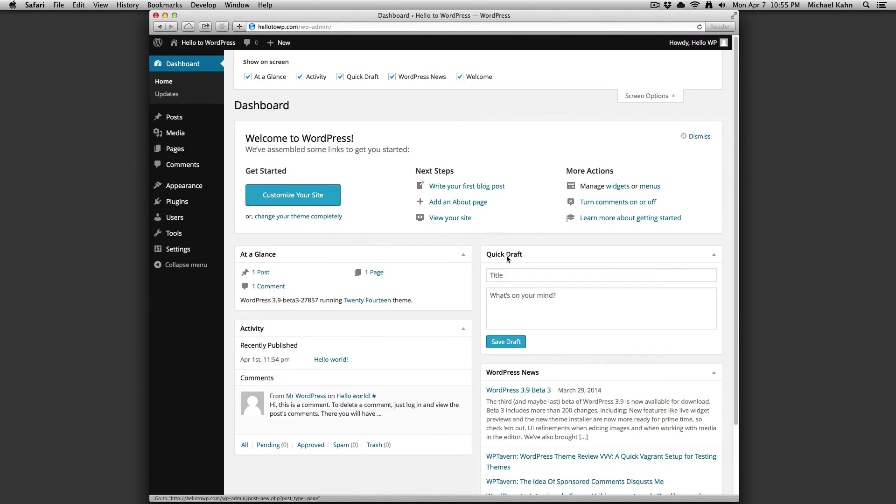
# Step: Drag Quick Draft to the top left, At a Glance to the top right, and WordPress News under Quick Draft
pyautogui.moveTo(527, 253); pyautogui.dragTo(298, 298)
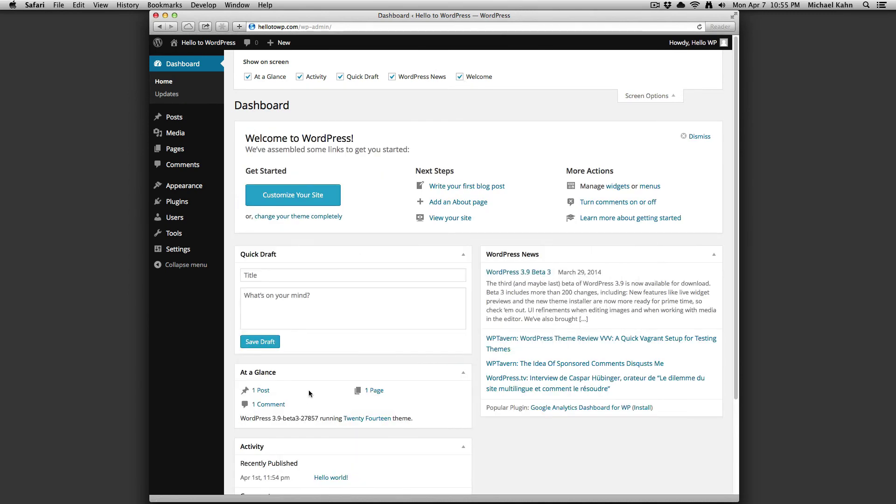
pyautogui.moveTo(328, 372); pyautogui.dragTo(537, 281)
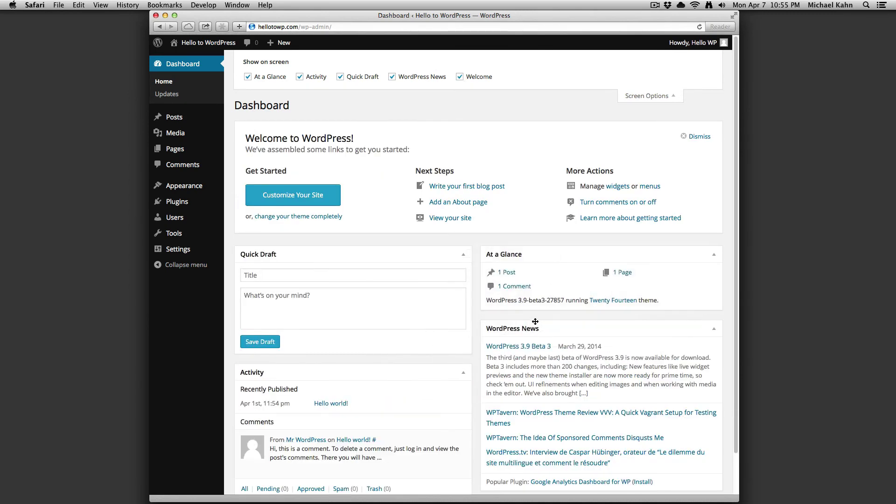
pyautogui.moveTo(530, 322); pyautogui.dragTo(352, 362)
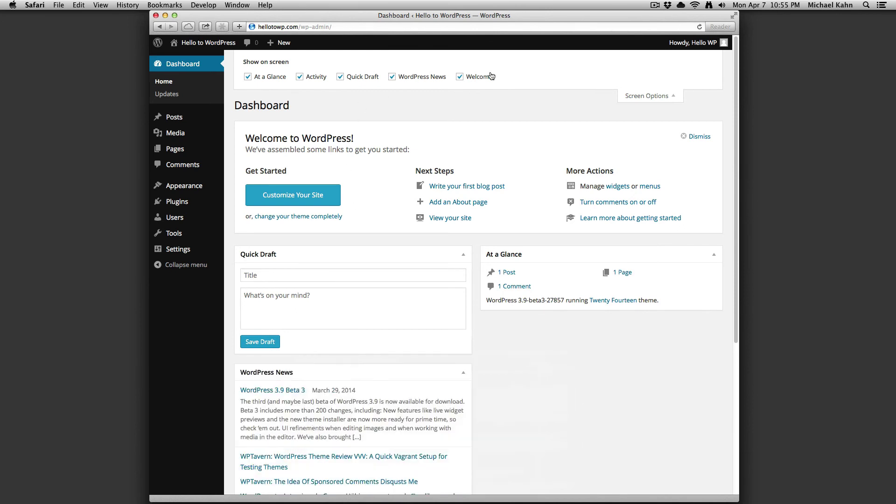
pyautogui.click(643, 96)
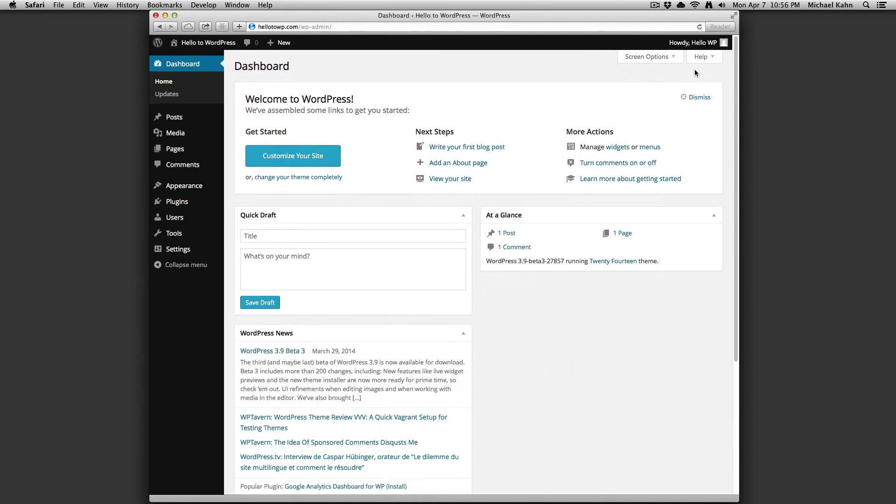
pyautogui.click(702, 58)
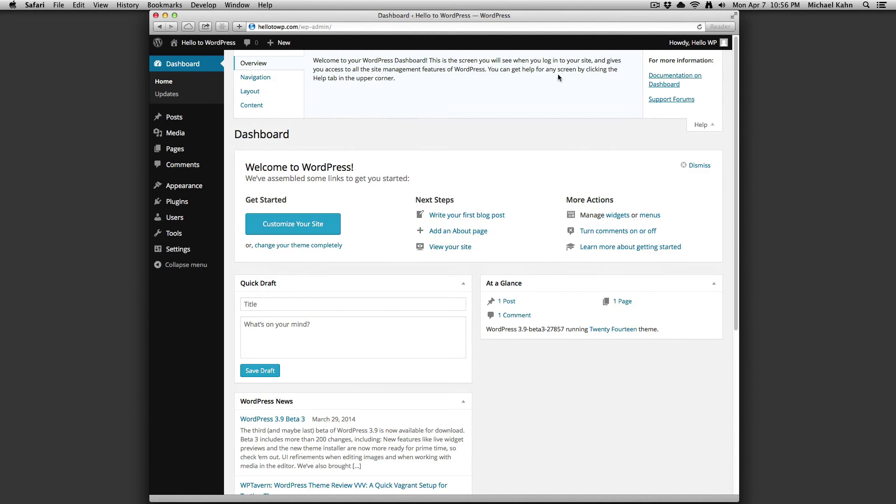
pyautogui.click(287, 82)
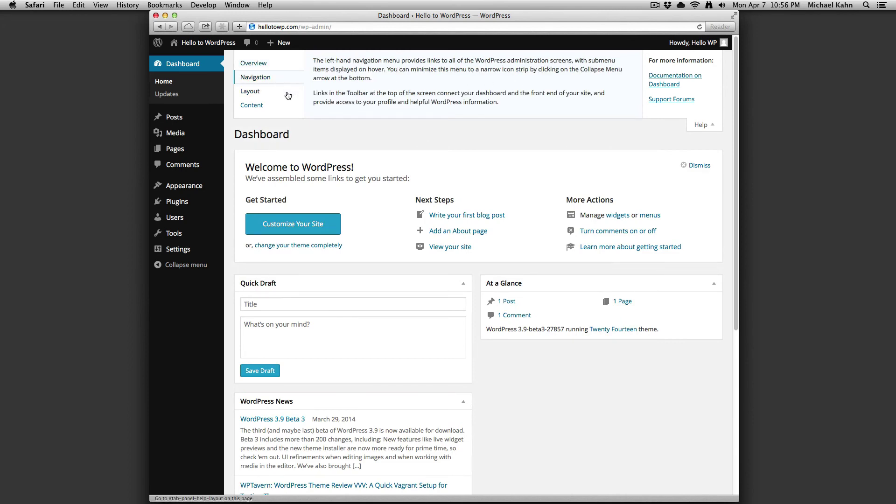
pyautogui.click(288, 95)
pyautogui.click(287, 108)
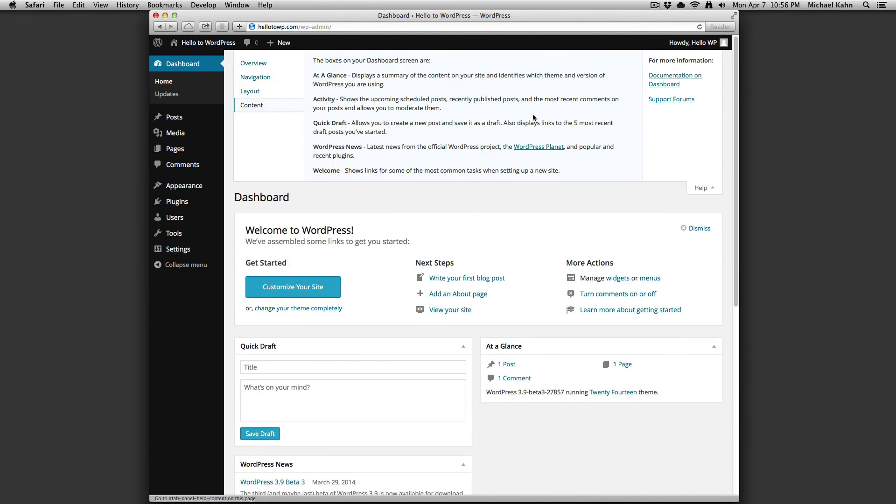
pyautogui.click(292, 70)
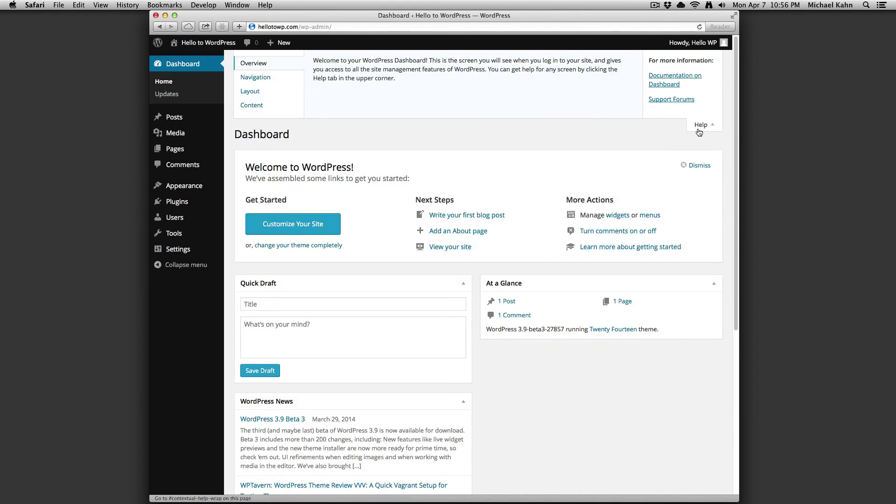
pyautogui.click(699, 131)
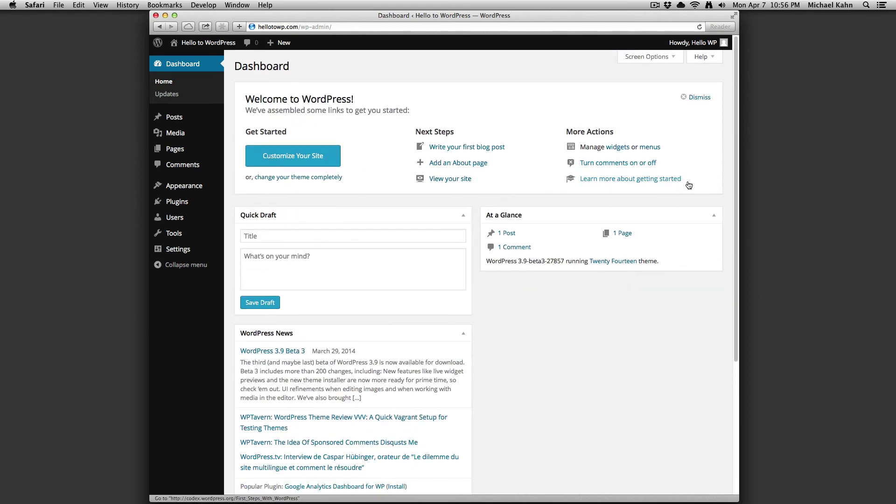